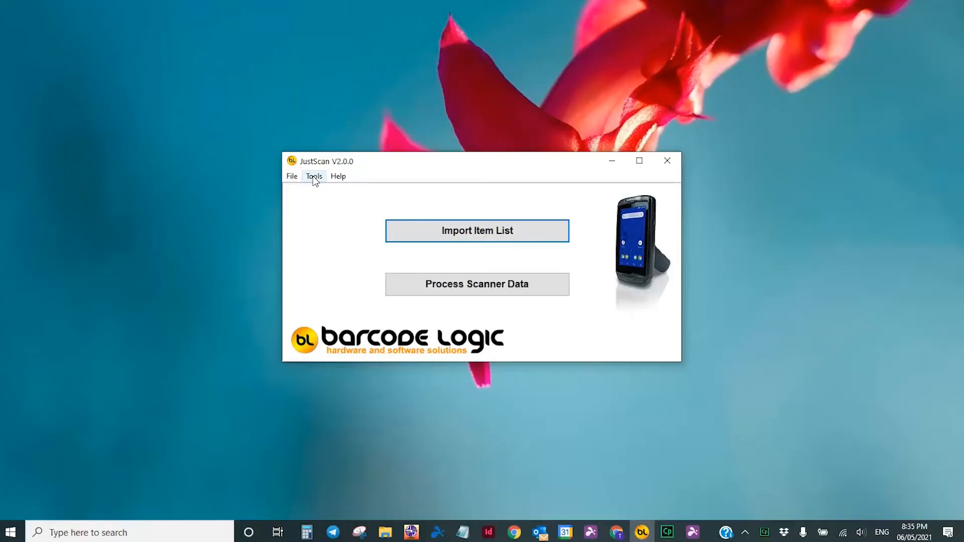
Step: Open the JustScan options and display the item import file settings
click(314, 177)
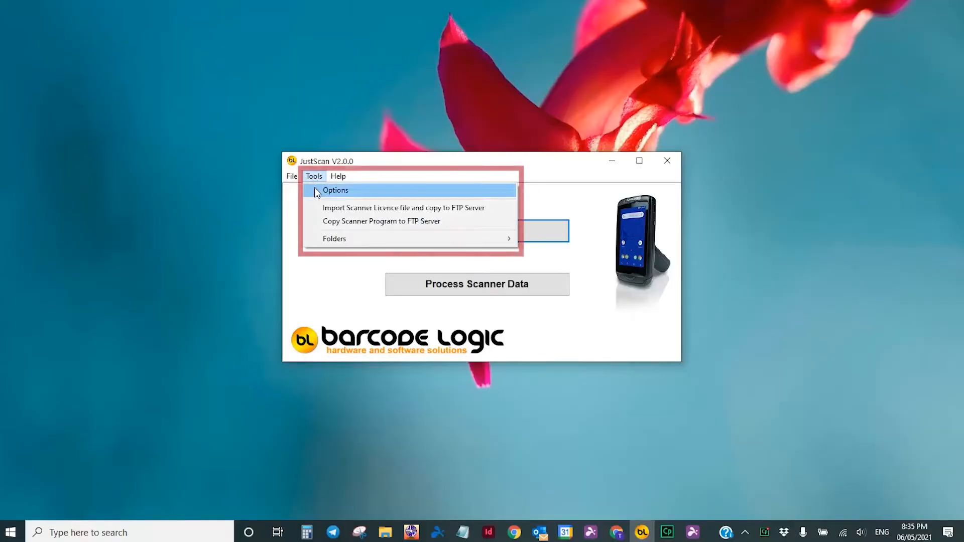
click(316, 191)
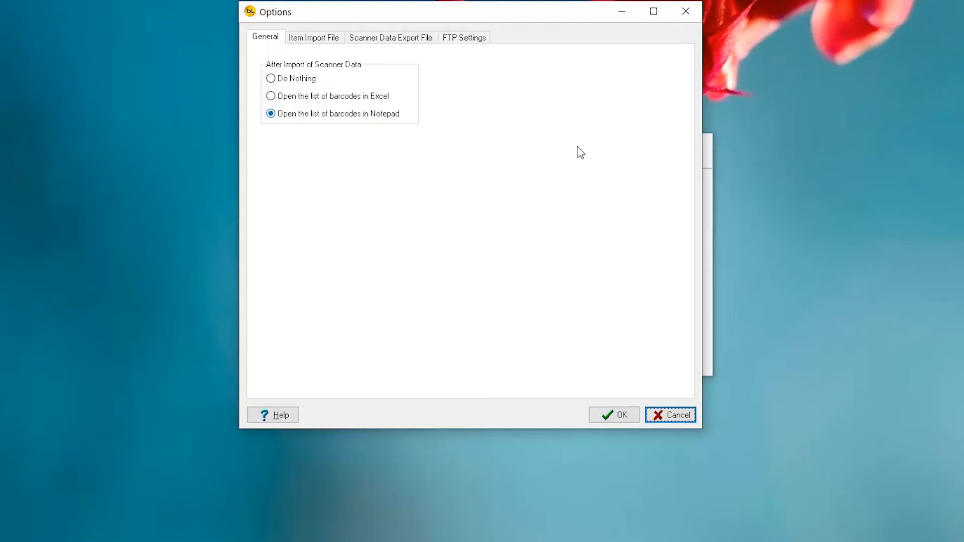
click(319, 47)
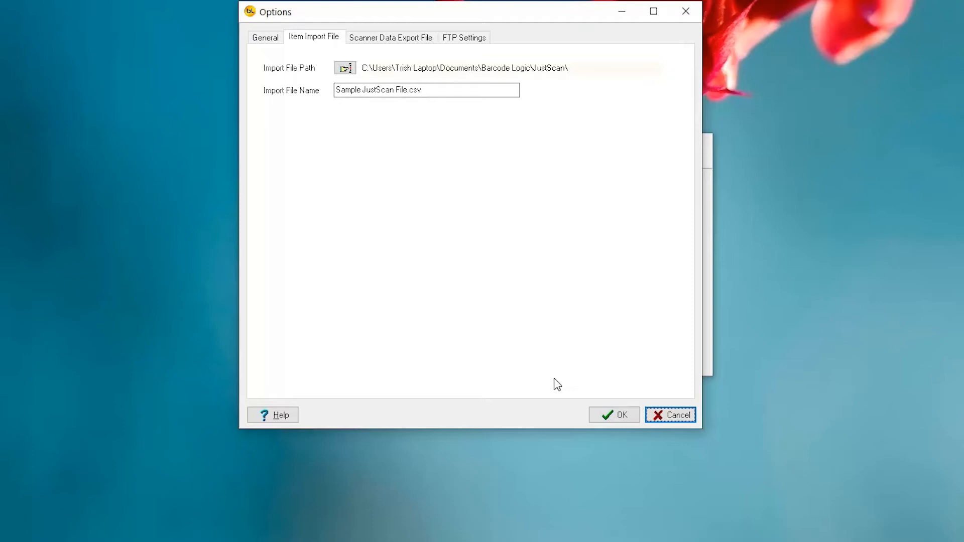
Step: Examine the field layout of the first record in Sample JustScan File.csv in Notepad, and put the file away
mouse_move(562, 539)
click(518, 523)
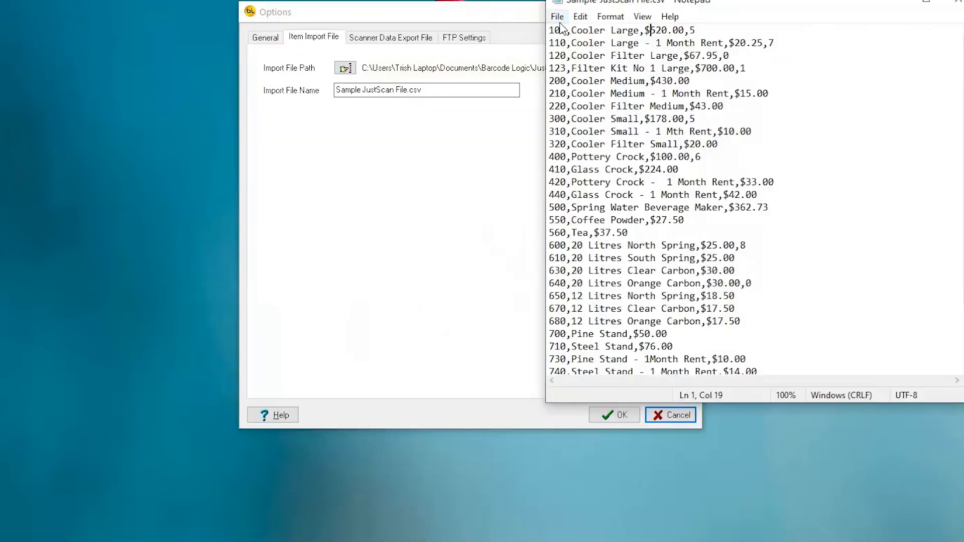
click(611, 30)
click(676, 31)
click(698, 31)
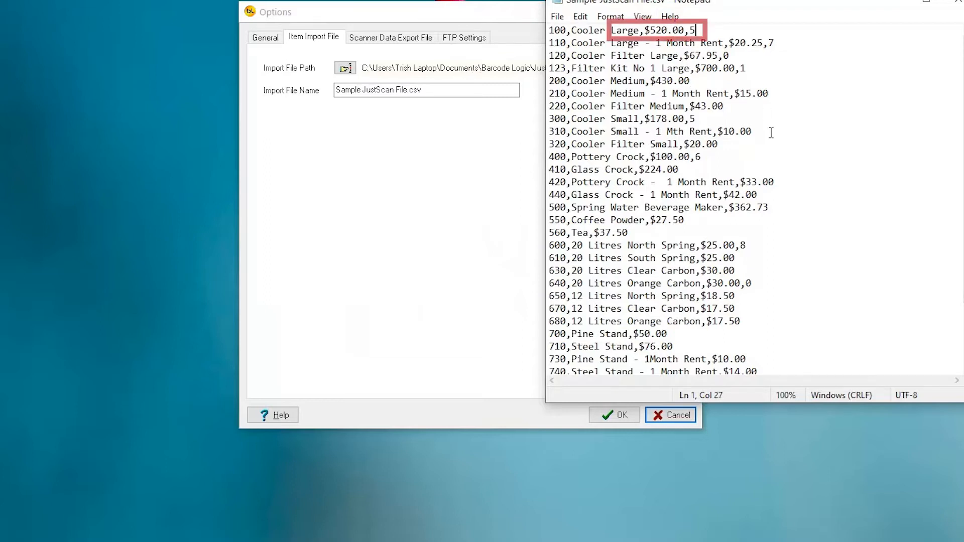
click(893, 4)
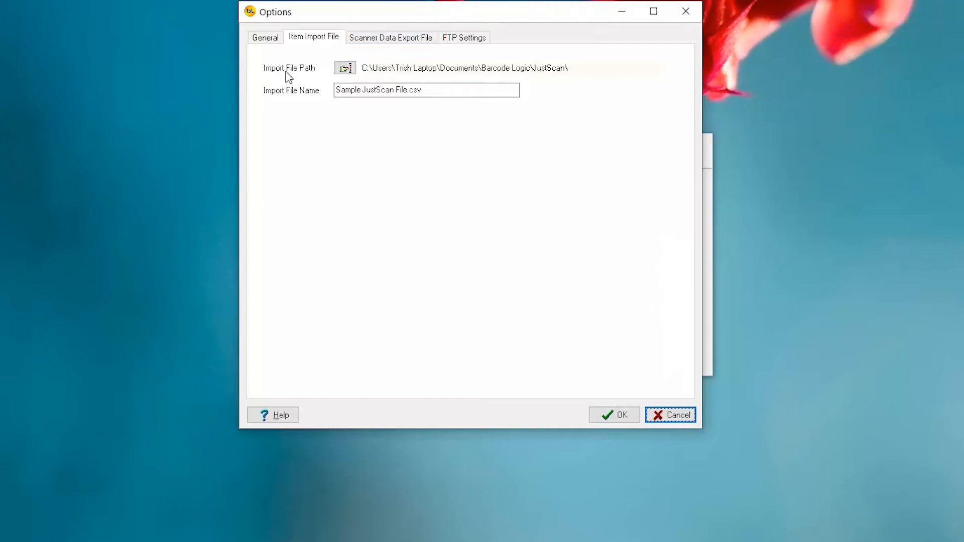
Step: Browse for the item import folder, accept the JustScan folder, and place the cursor in the import file name
click(345, 69)
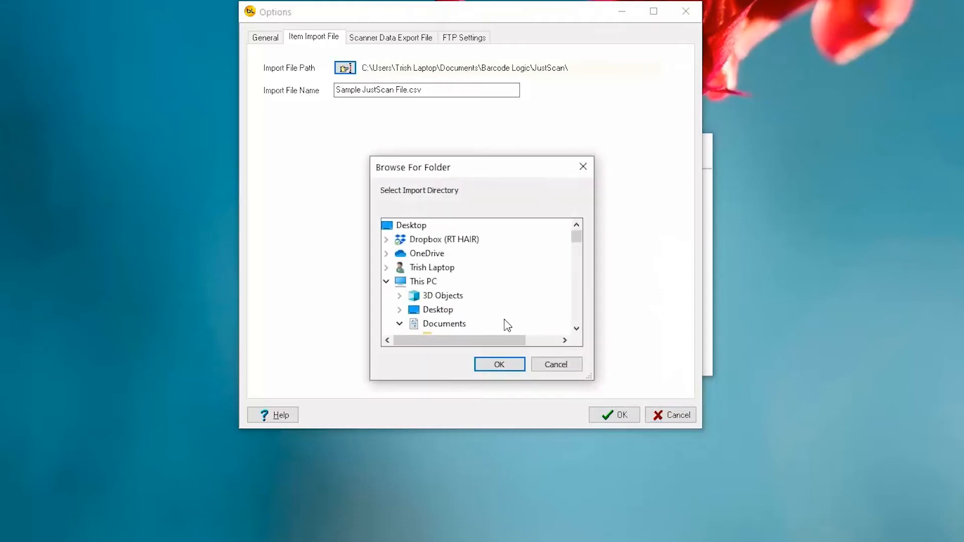
click(504, 368)
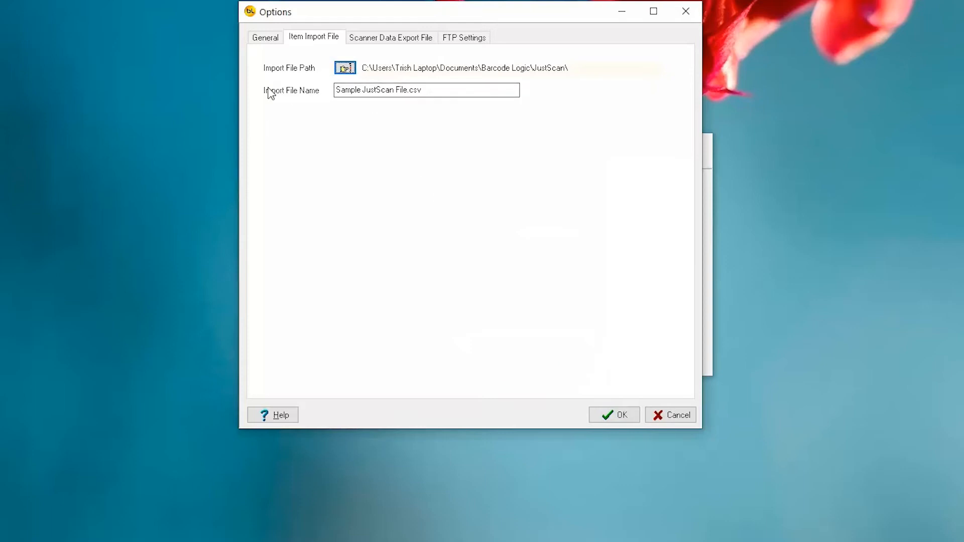
click(413, 93)
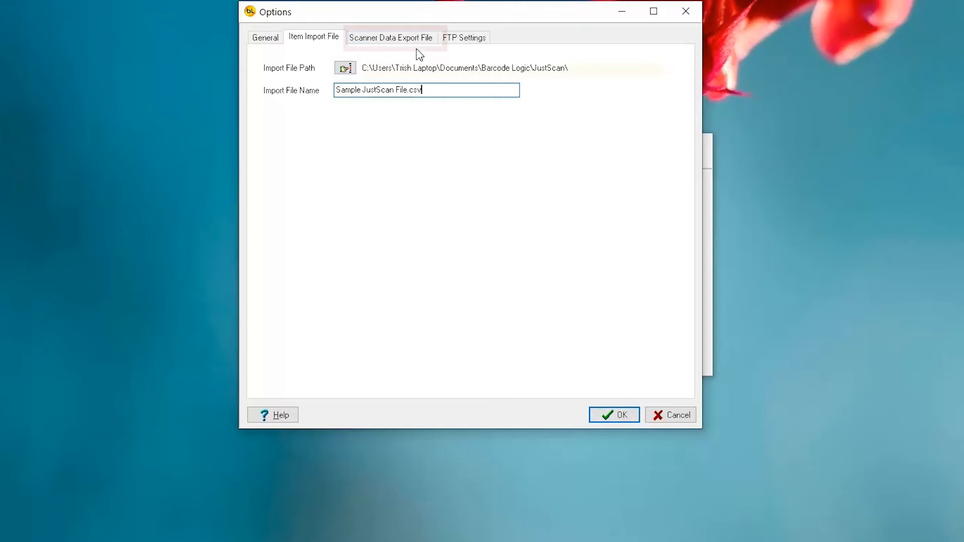
Step: Try the fixed filename option for the scanner data export and return to multiple export files
click(368, 39)
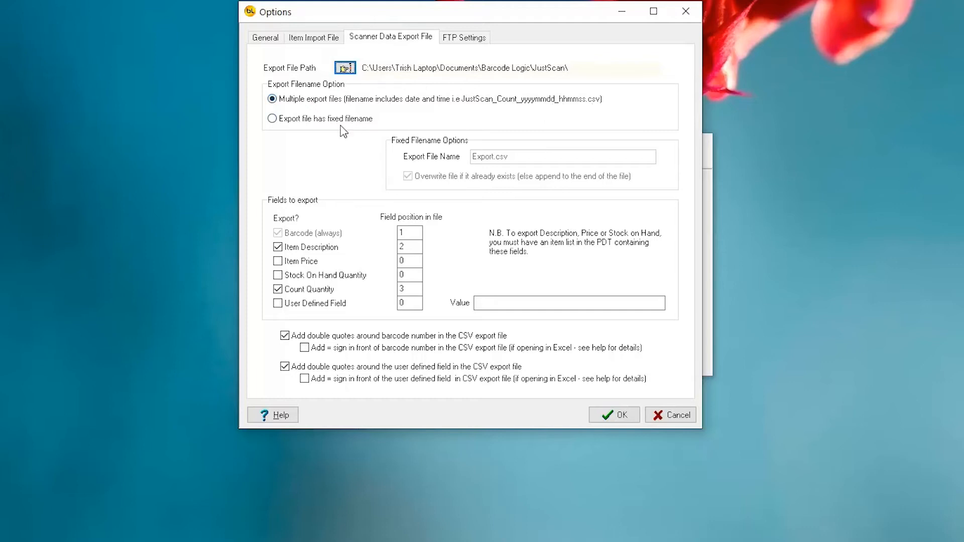
click(272, 119)
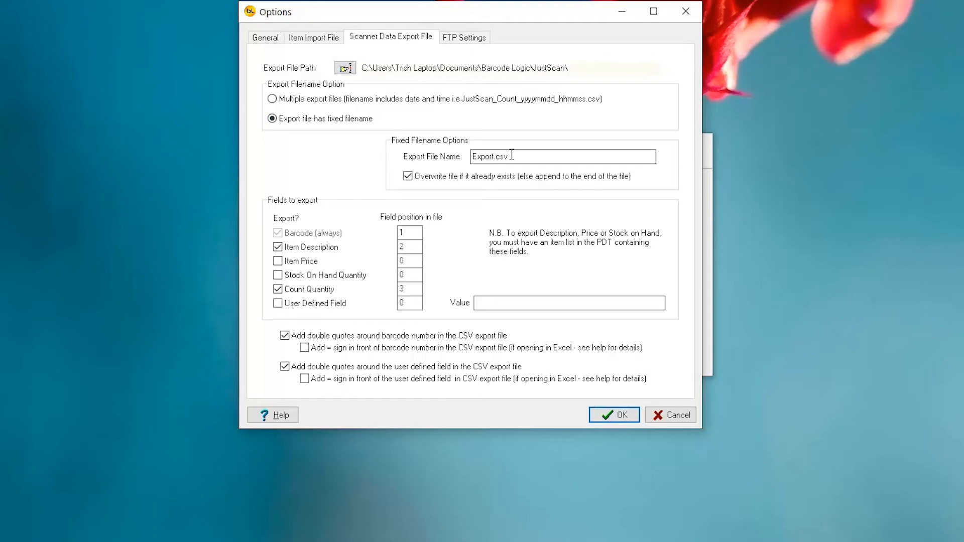
click(272, 99)
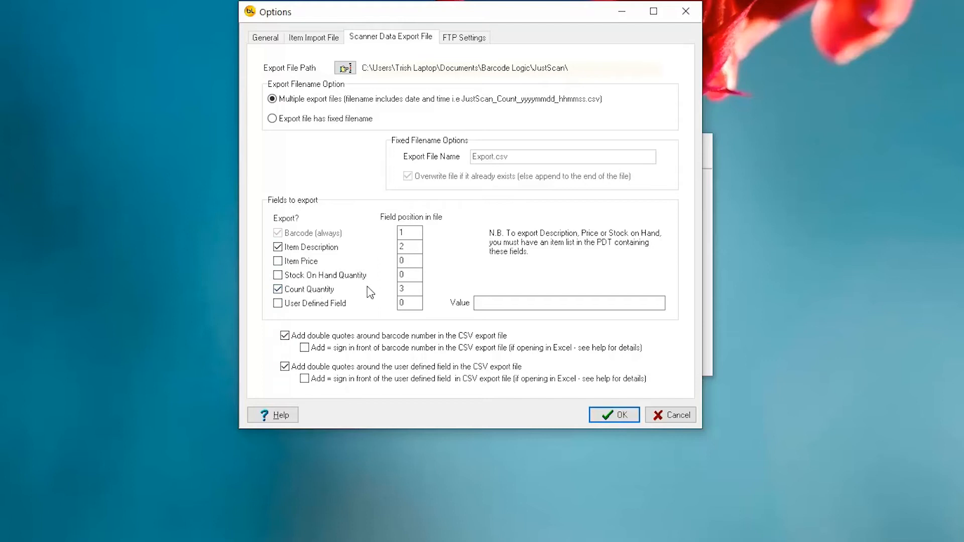
Step: Set the export field positions to 1 for Count Quantity, 2 for Barcode and 3 for Item Description
click(412, 233)
click(410, 246)
double_click(419, 290)
text(1)
drag(415, 233, 377, 222)
text(2)
key(Tab)
text(3)
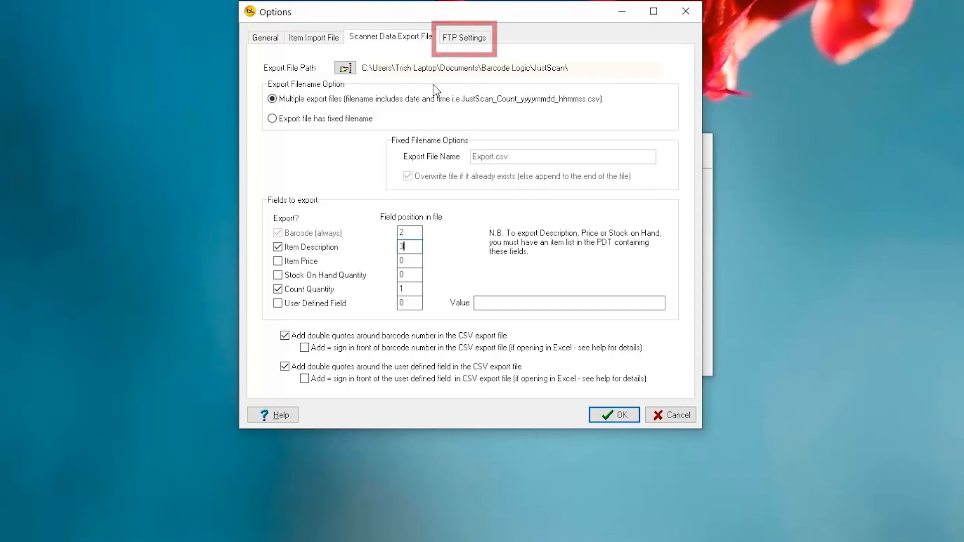
Step: Display the FTP settings and bring up the BL SFTP Server window, placed clear of the connection test
click(460, 39)
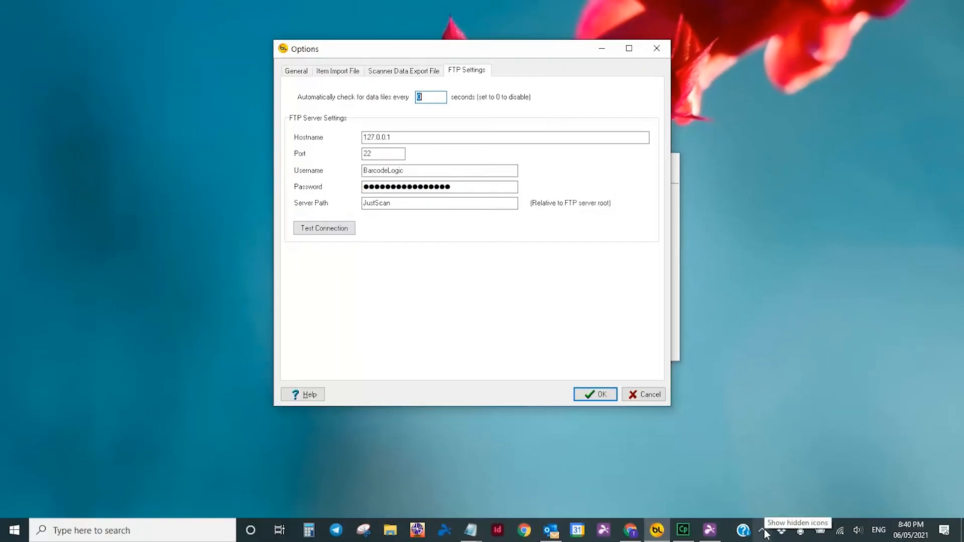
click(764, 532)
right_click(750, 507)
click(768, 468)
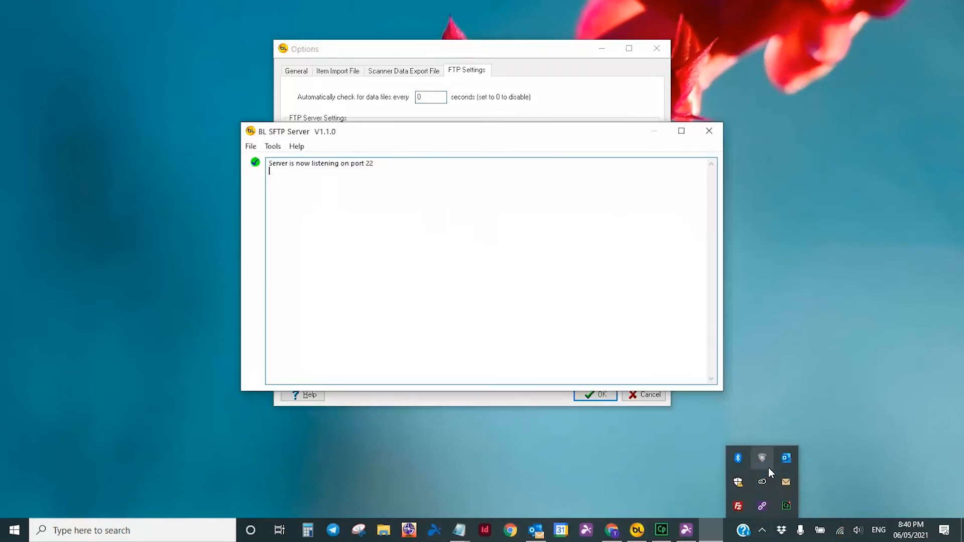
drag(566, 138, 725, 229)
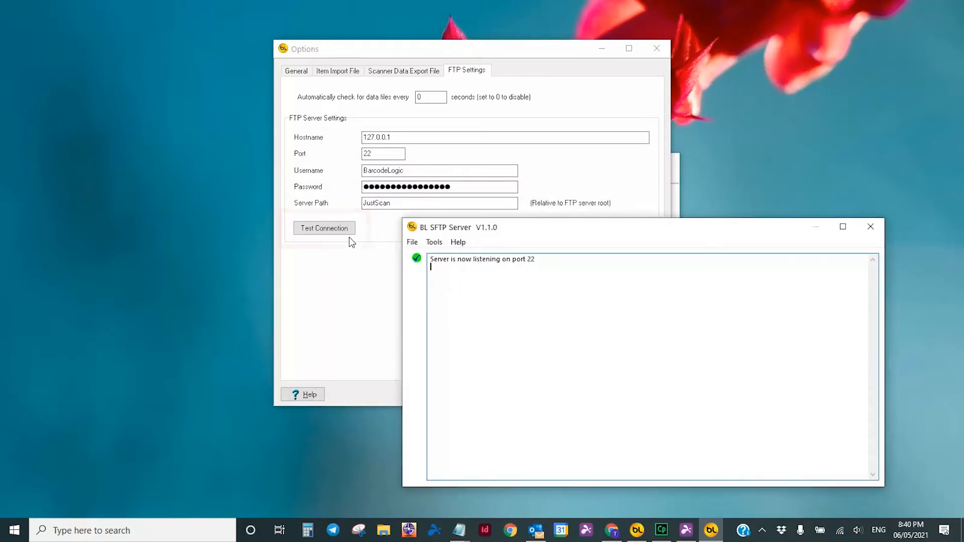
Step: Test the FTP server connection, check the exchange in the BL SFTP Server log, and close the server window
click(328, 232)
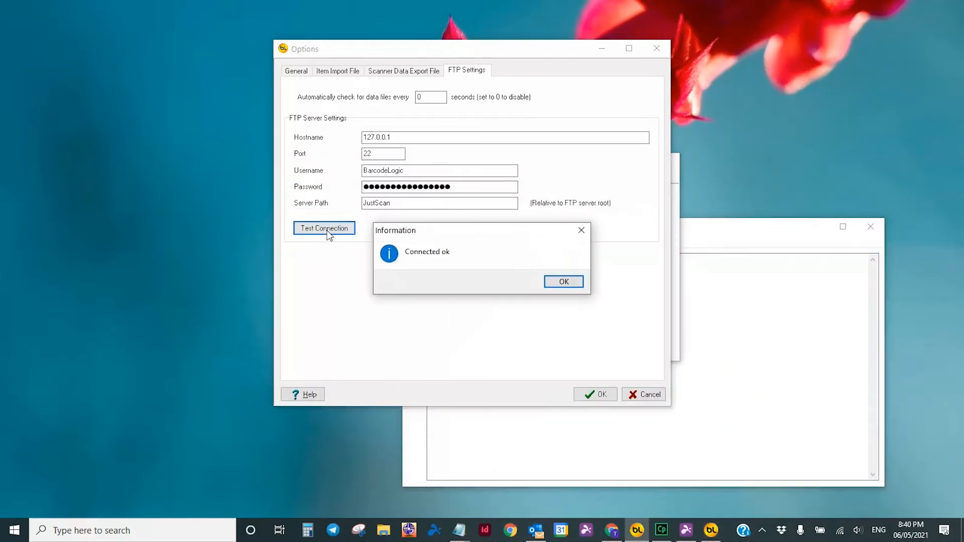
click(553, 285)
click(749, 314)
click(506, 268)
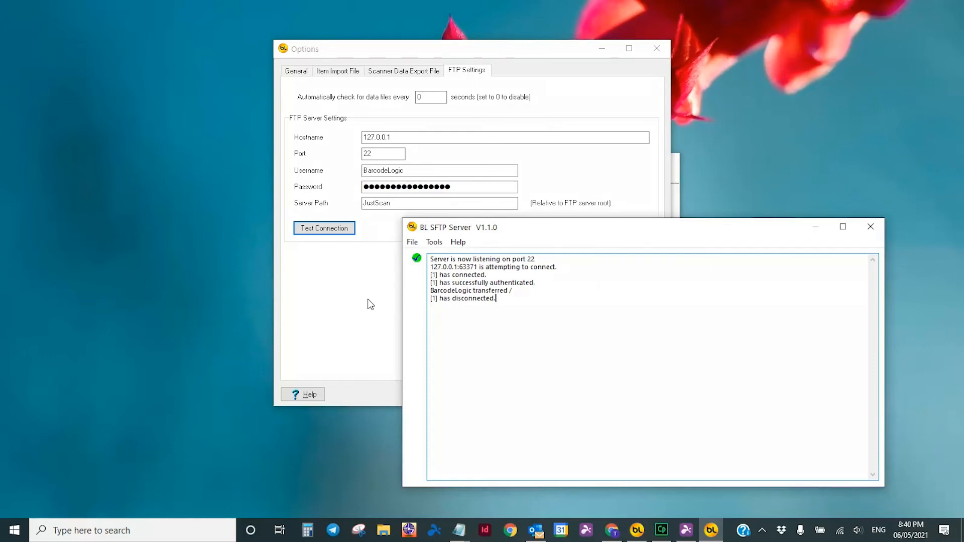
click(872, 228)
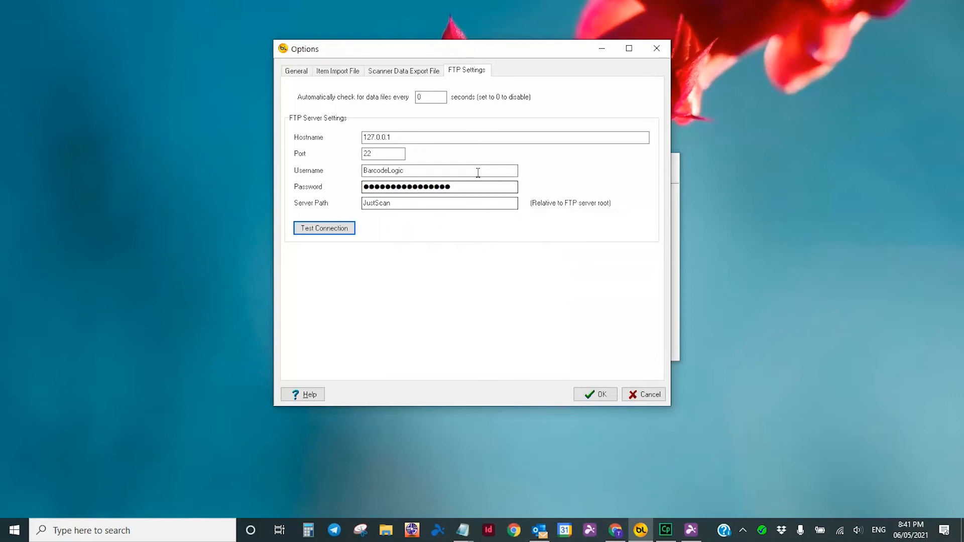
click(334, 231)
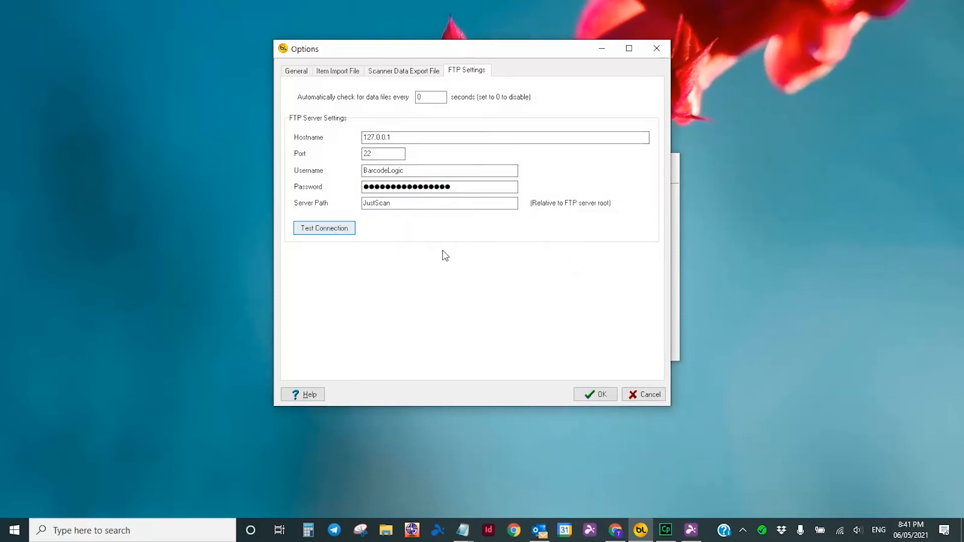
Step: Review the scanner data export, item import and general settings, and save the options
click(402, 71)
click(345, 70)
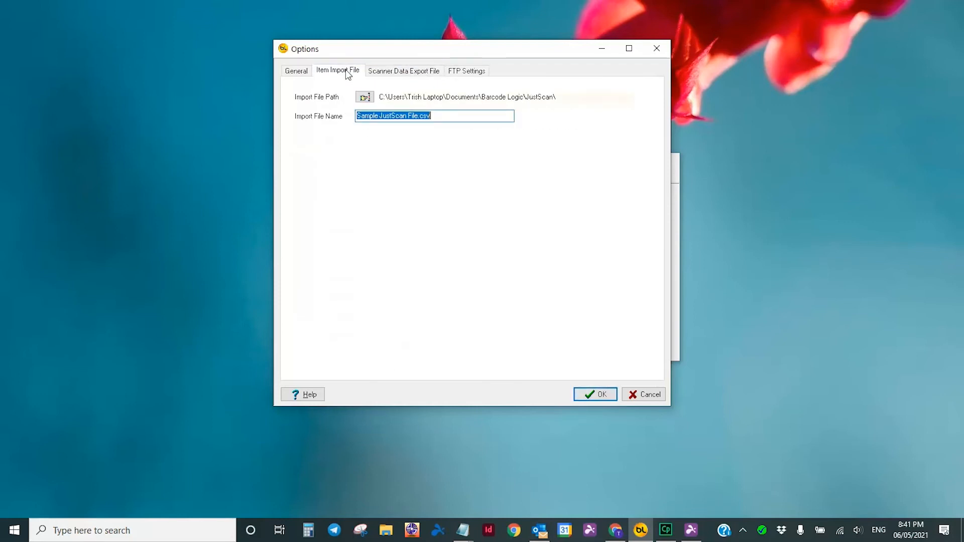
click(292, 70)
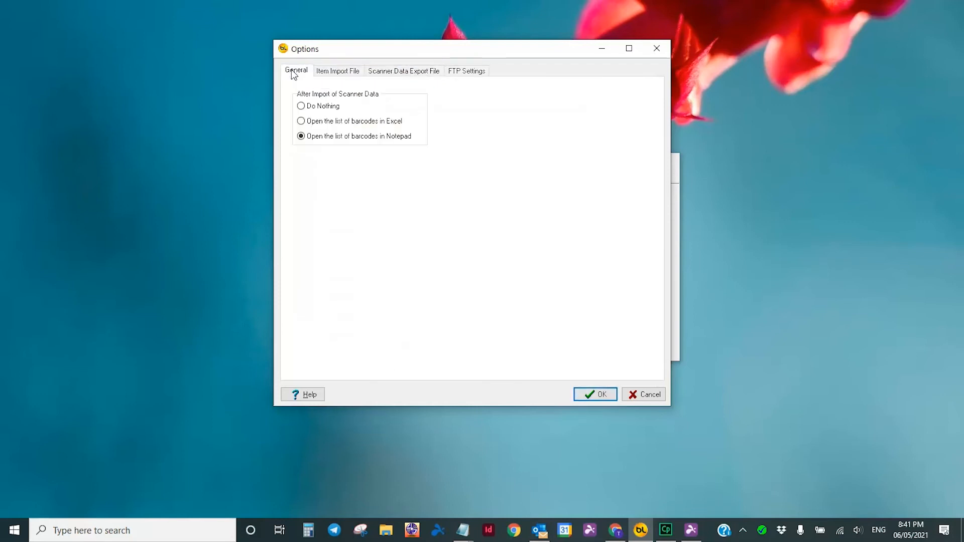
click(600, 394)
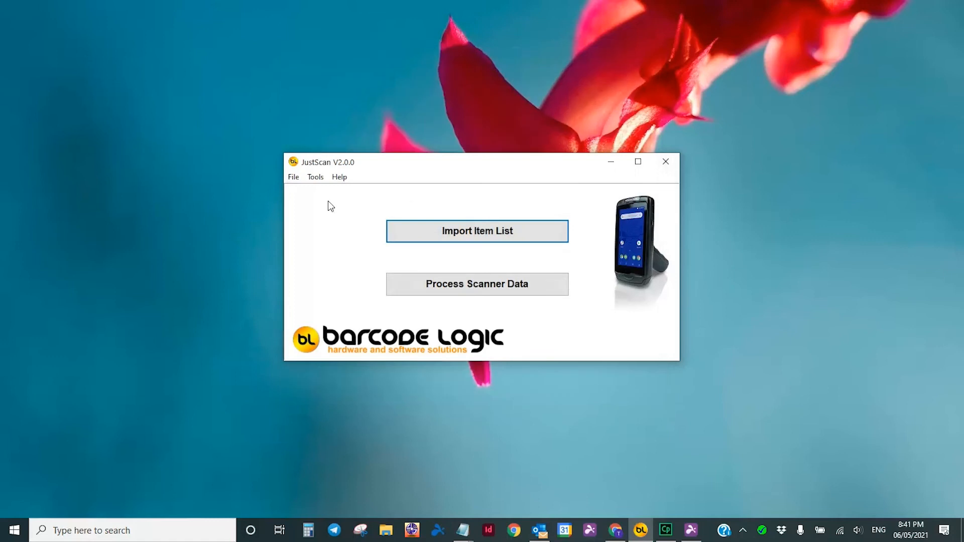
Step: Open the JustScan import folder to view its files, and close it
click(313, 177)
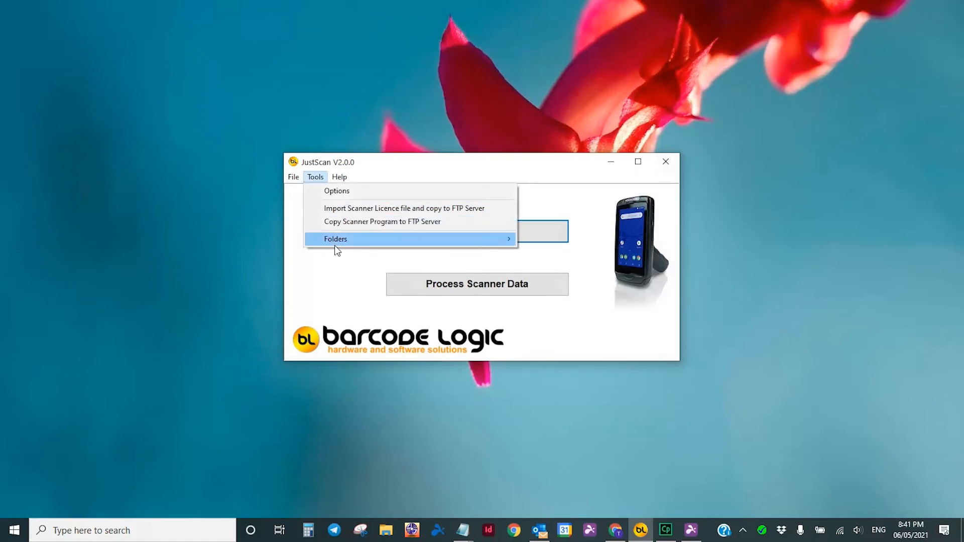
mouse_move(334, 244)
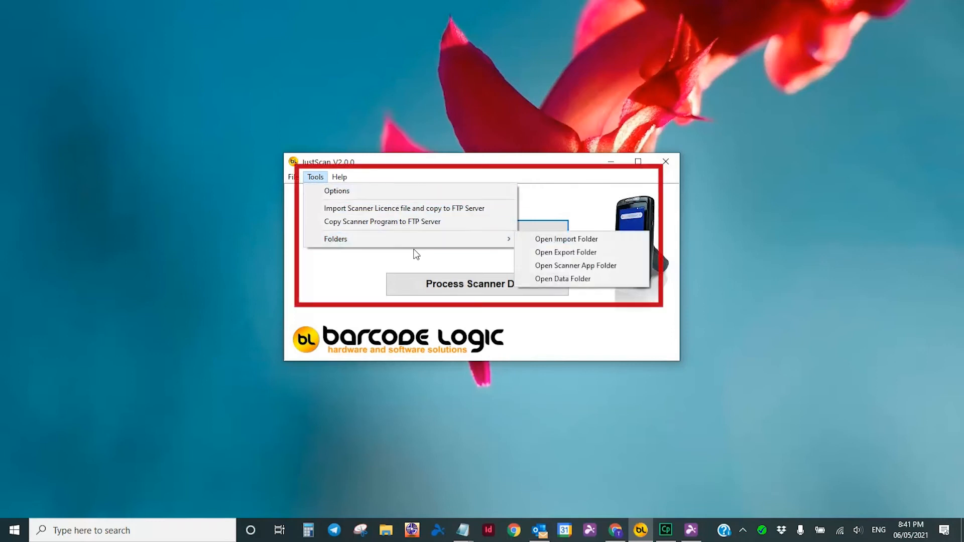
click(590, 240)
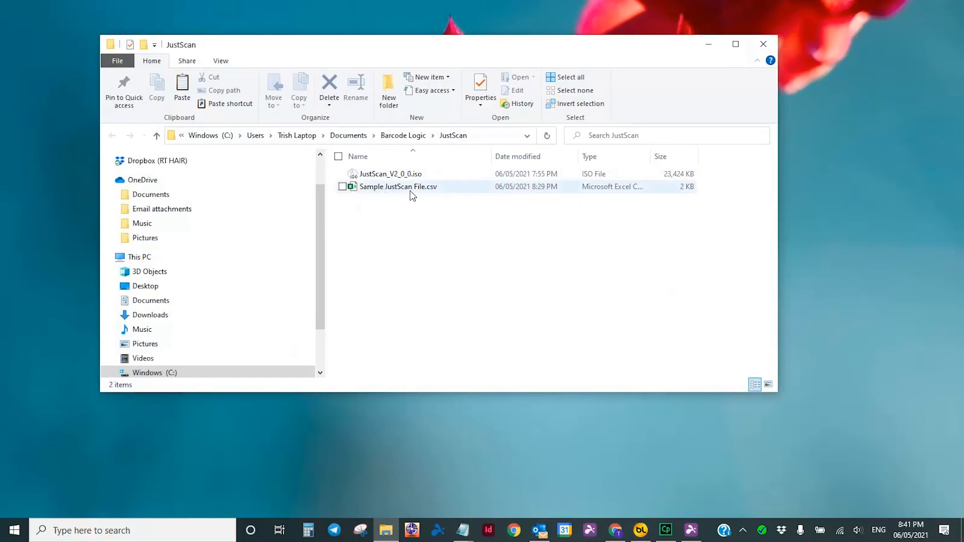
click(764, 43)
click(324, 180)
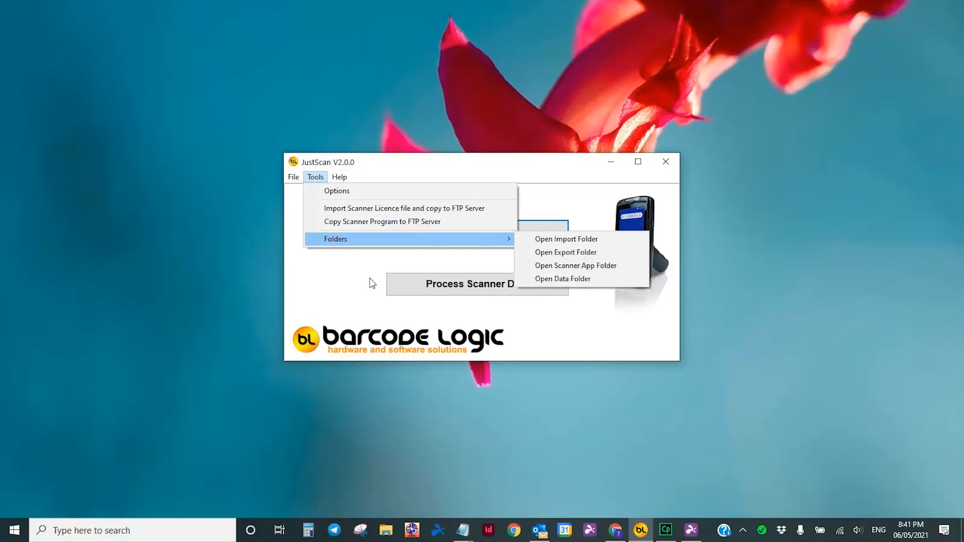
click(328, 265)
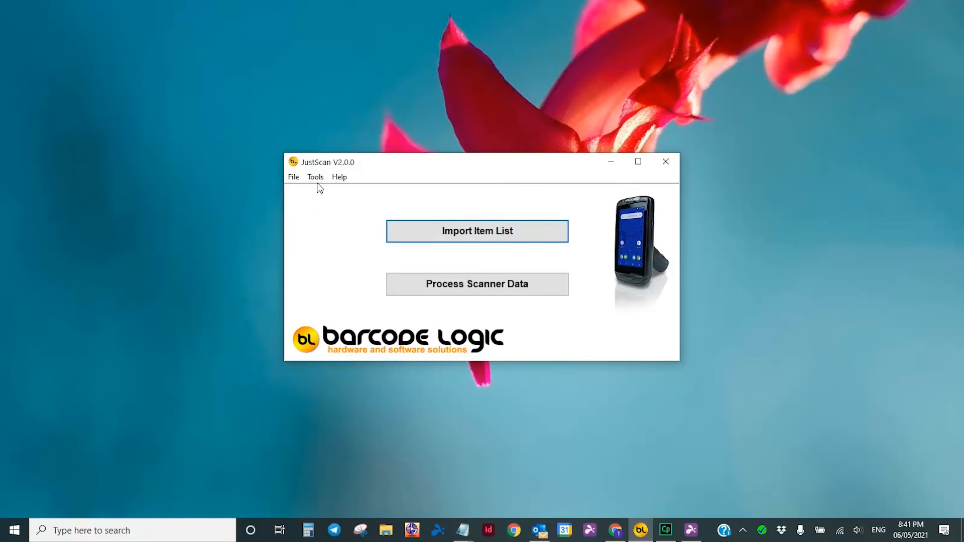
click(299, 181)
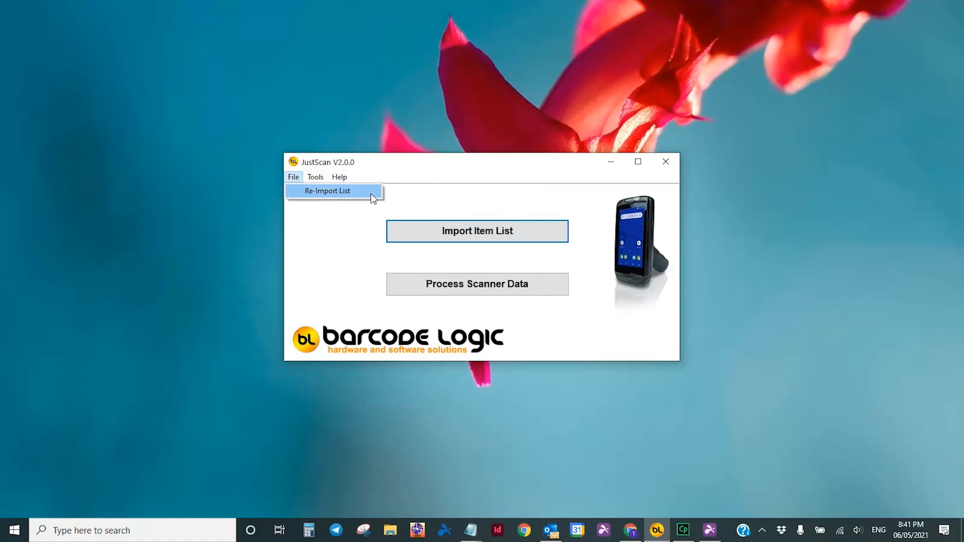
click(445, 205)
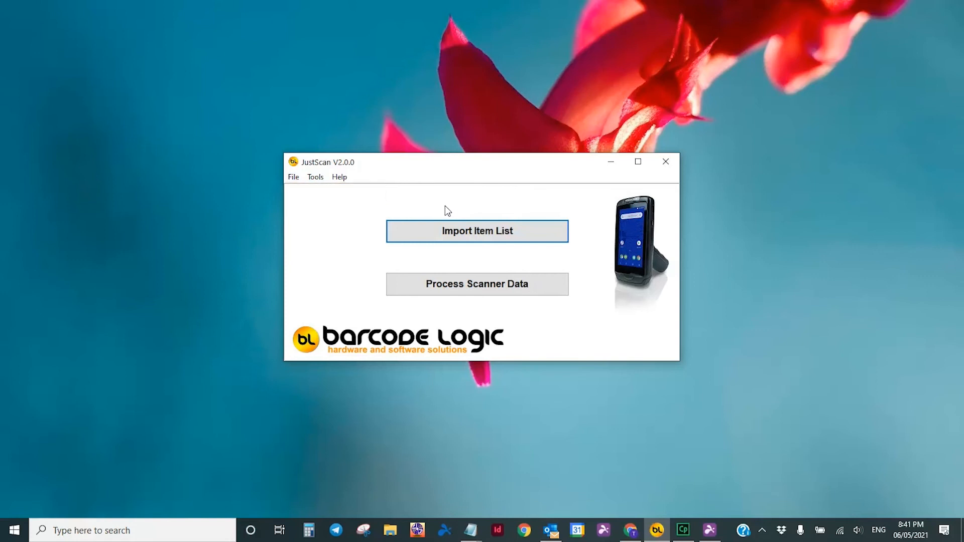
Step: Open the JustScan help and read the Main Menu and Import Item List topics under Using the PC Program
click(339, 177)
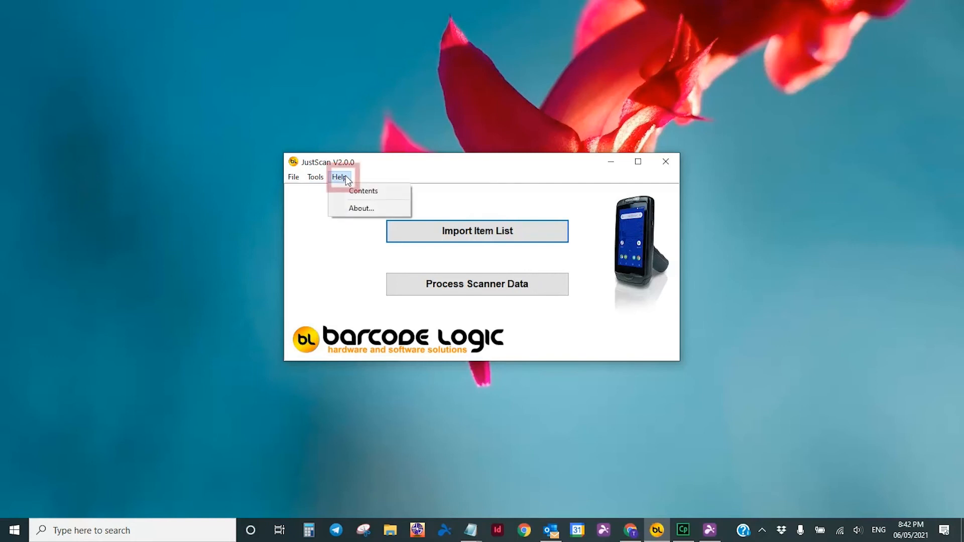
click(362, 191)
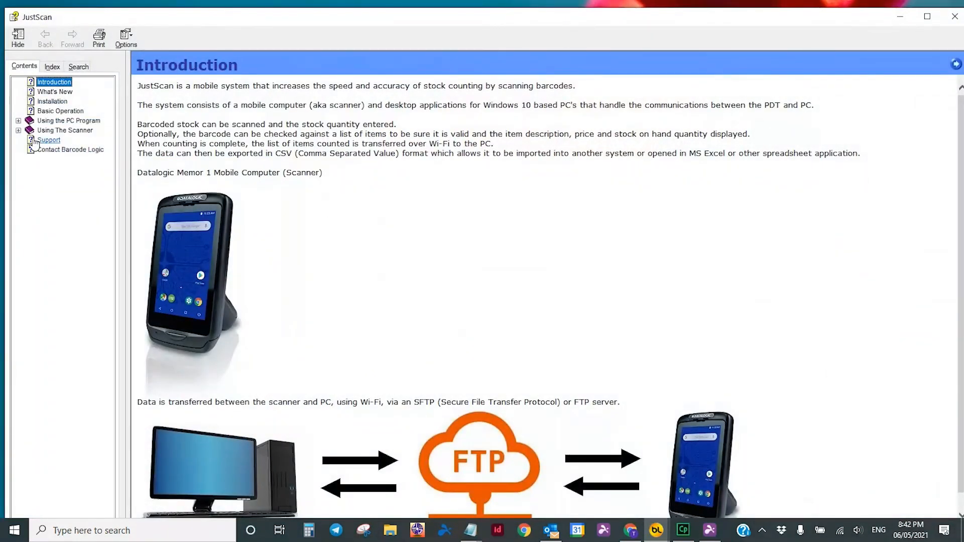
click(19, 121)
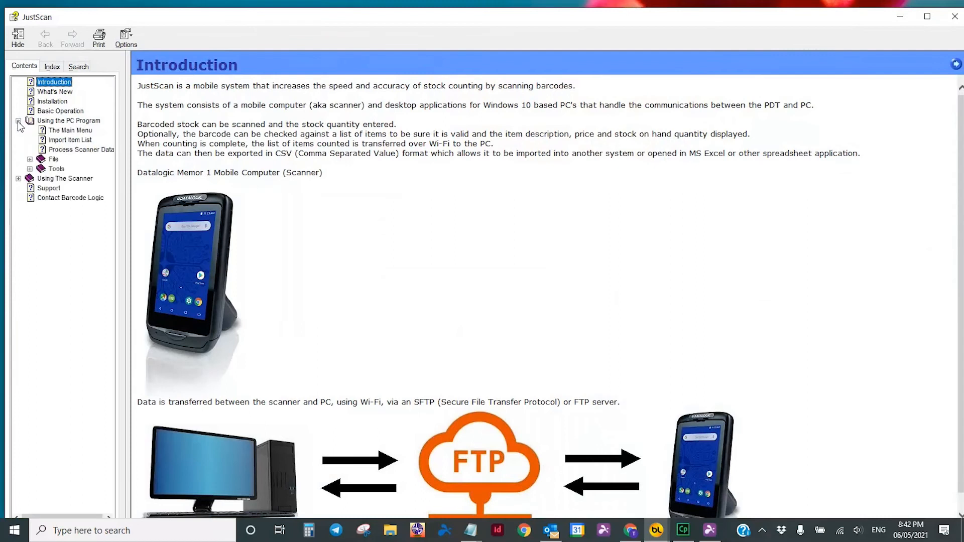
click(63, 132)
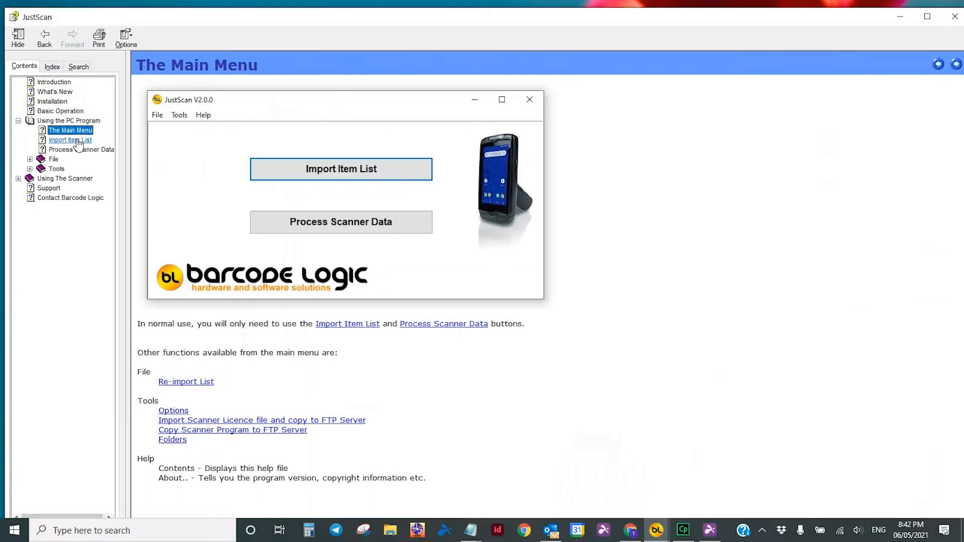
click(76, 141)
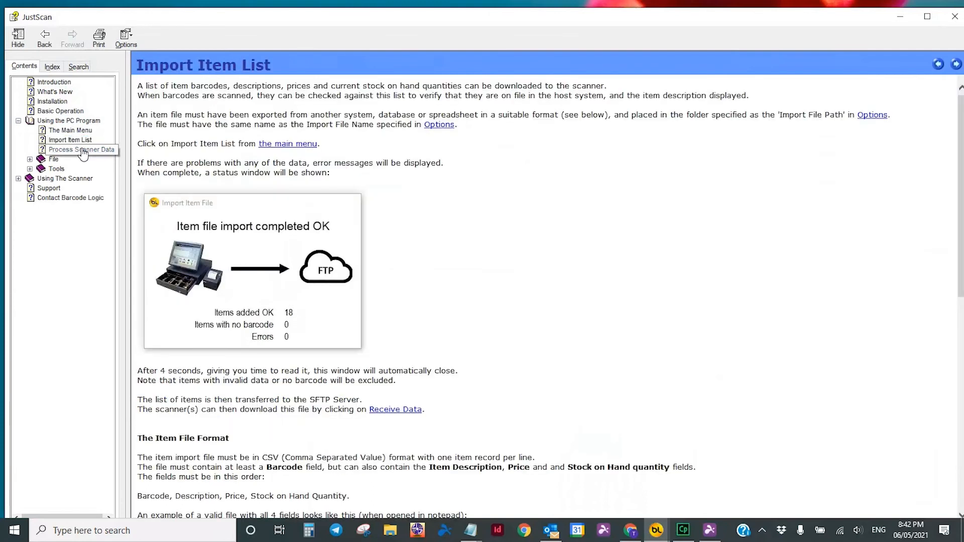
Step: Read the Process Scanner Data help topic, bring up the help search, and close the help window
click(75, 150)
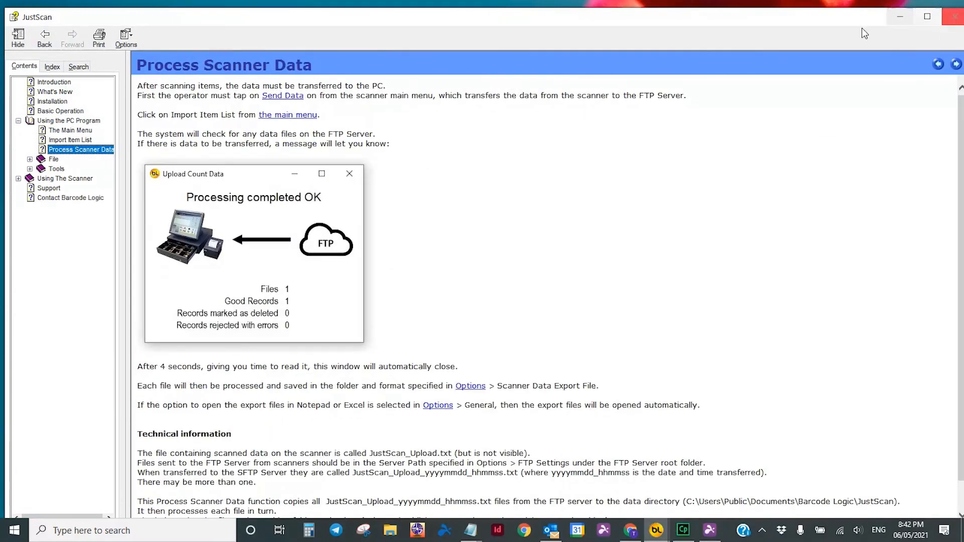
click(78, 67)
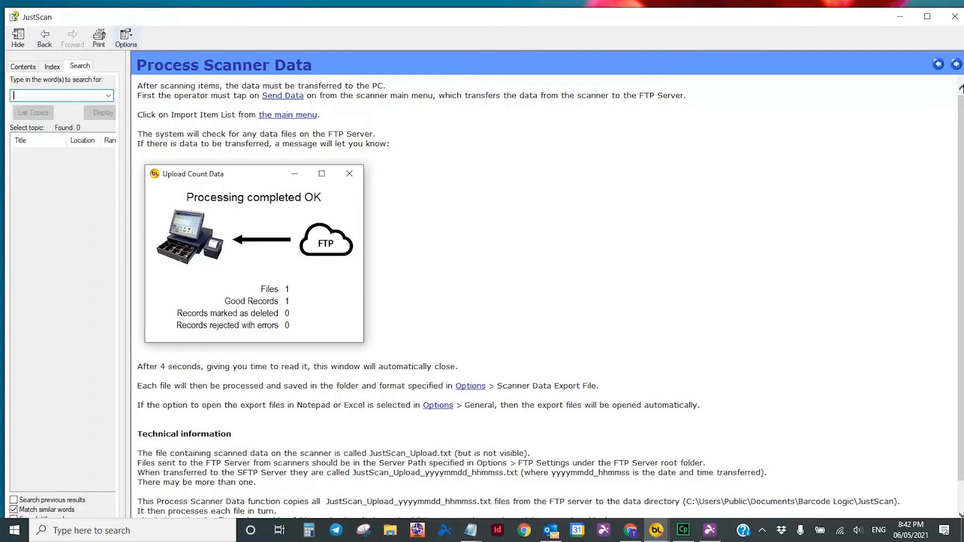
click(954, 17)
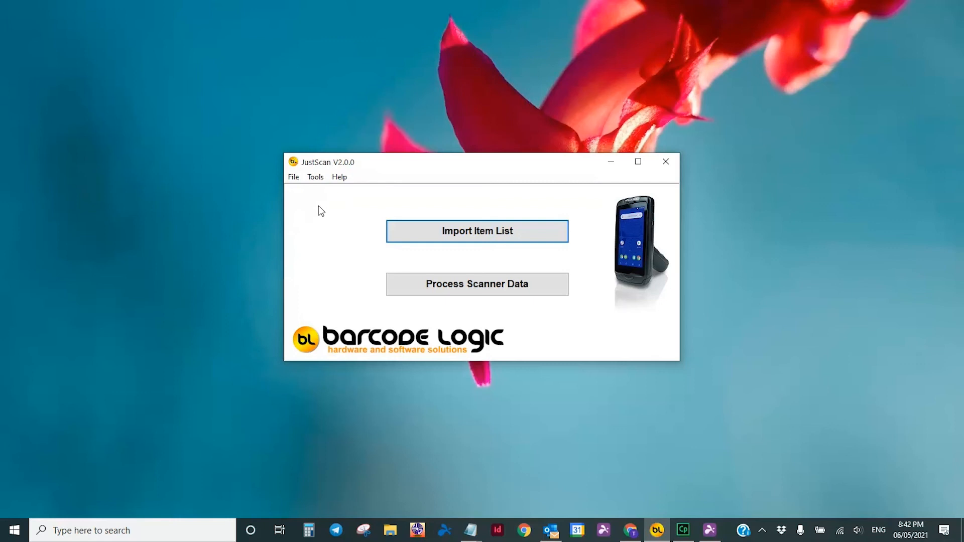
Step: Run the item list import four times to send the item file to the FTP server
click(505, 234)
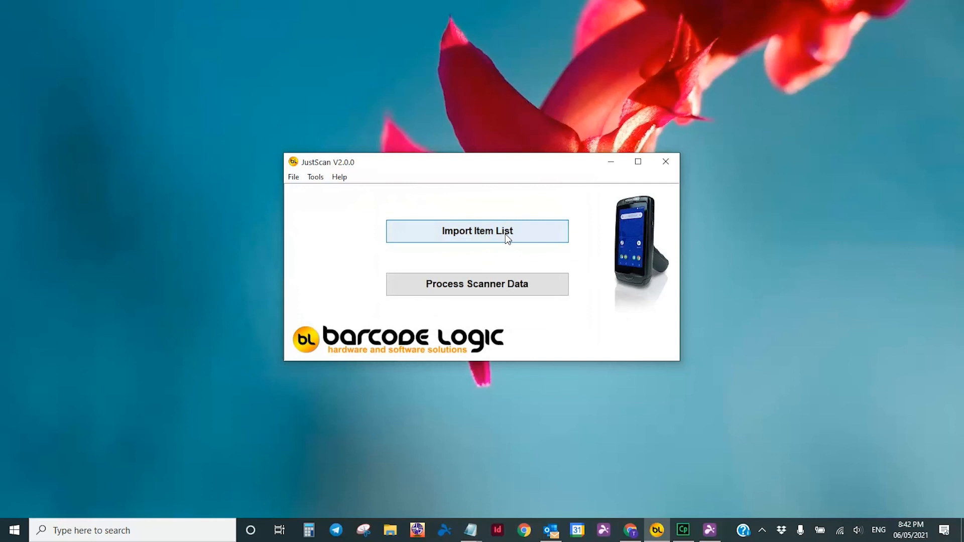
click(317, 177)
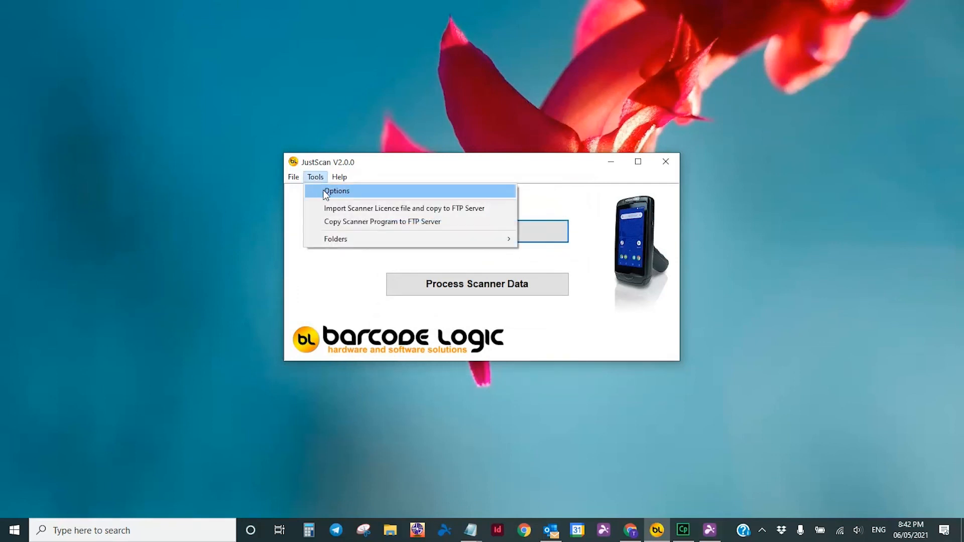
click(608, 196)
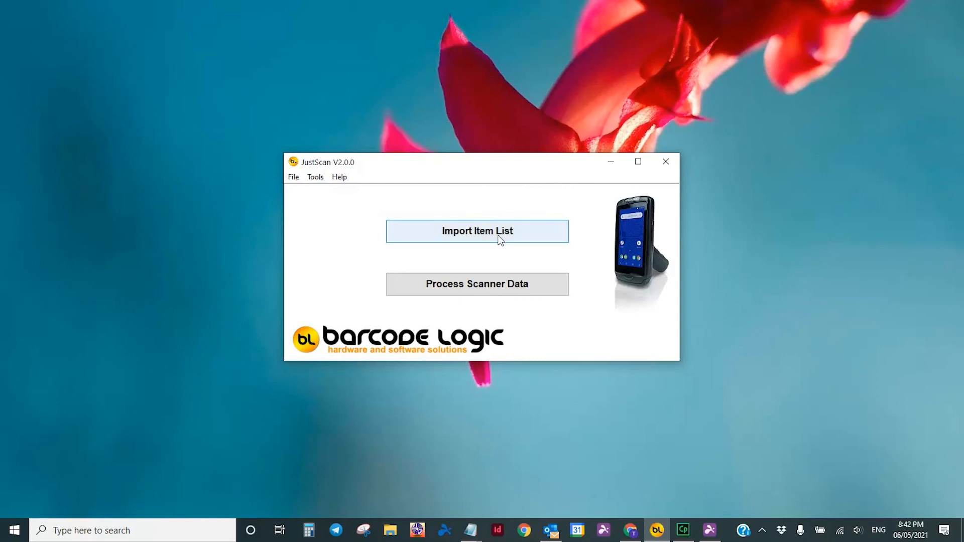
click(501, 240)
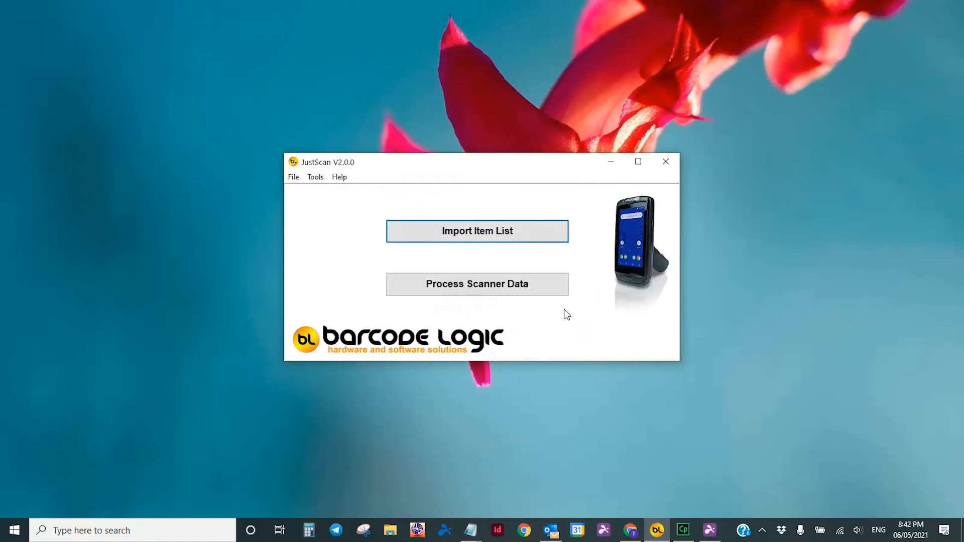
click(521, 238)
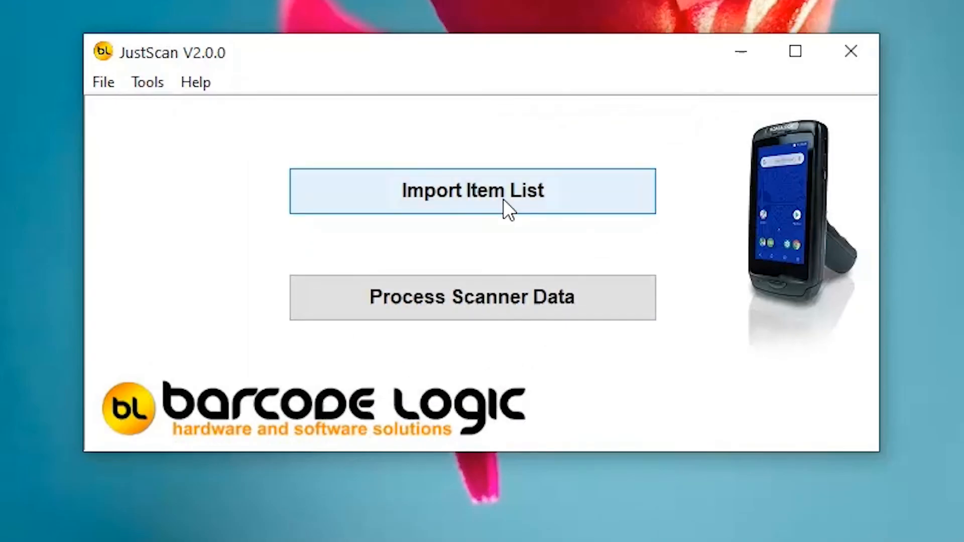
click(503, 197)
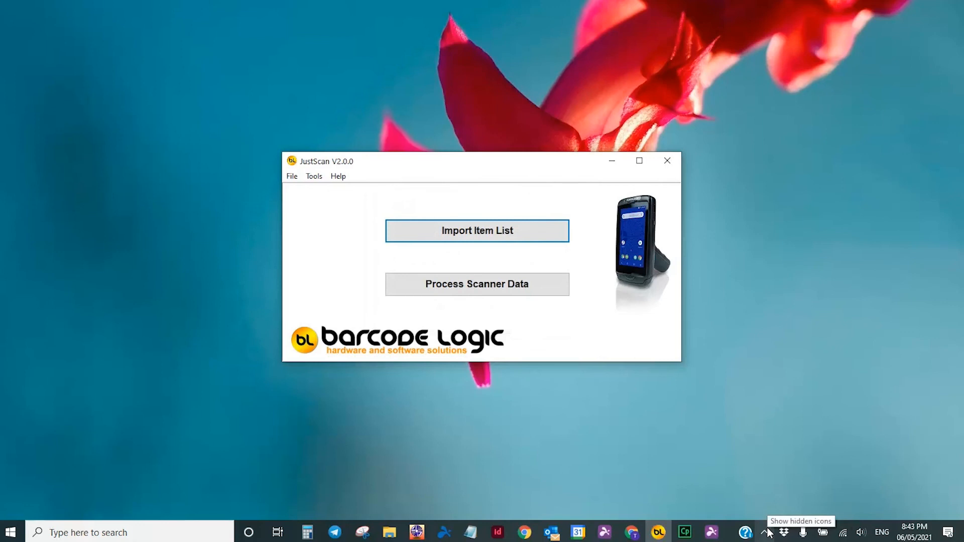
Step: Show the BL SFTP Server window and examine the latest JustScan_Download.txt transfer entries in its log
click(767, 528)
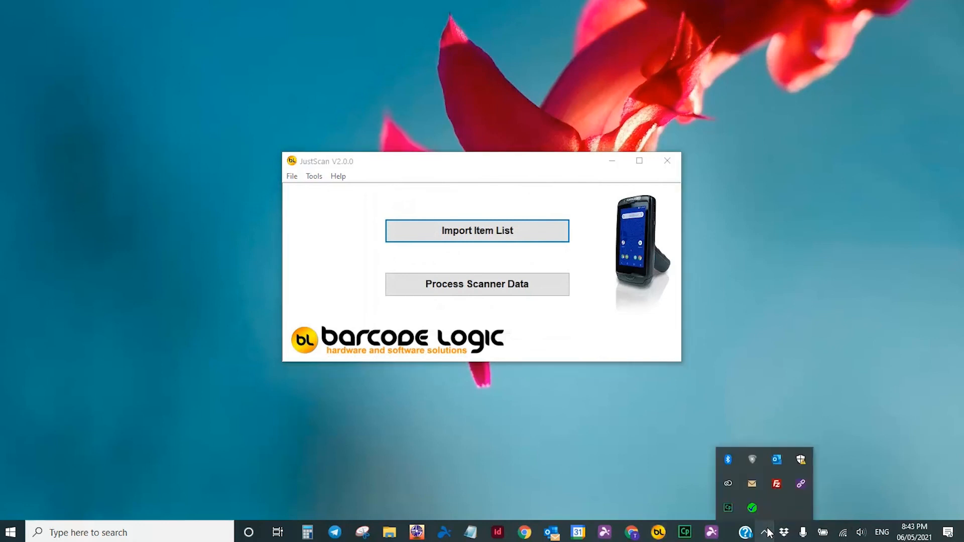
right_click(750, 508)
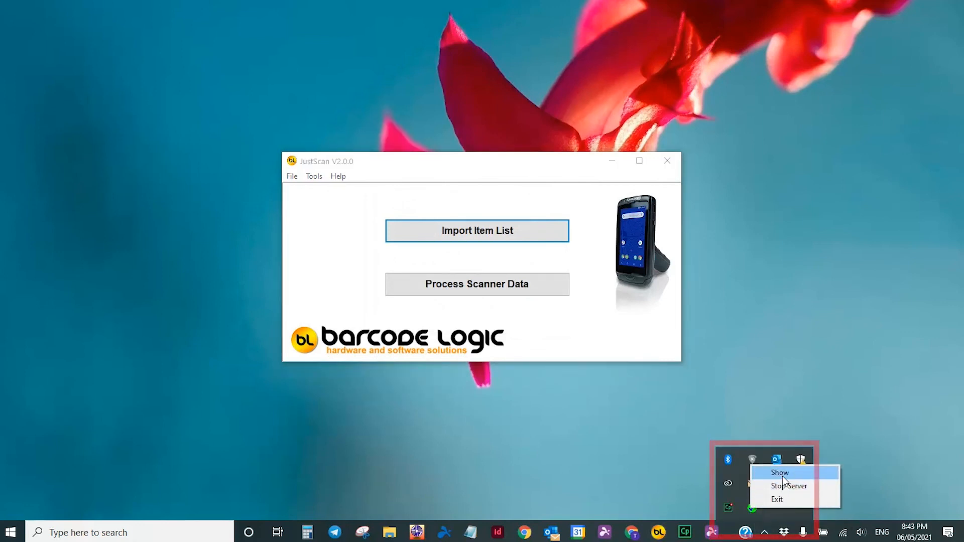
click(782, 475)
click(646, 338)
scroll(646, 338, down, 5)
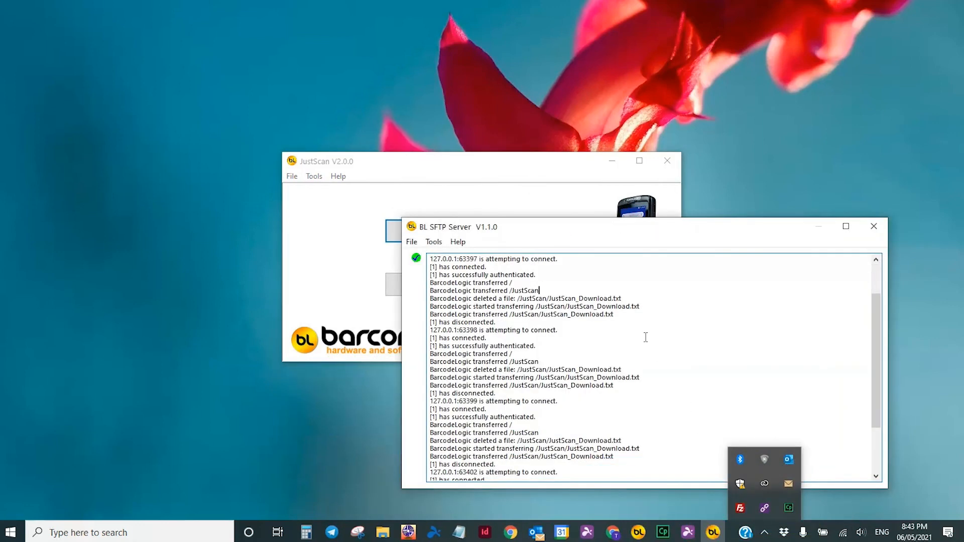
click(517, 441)
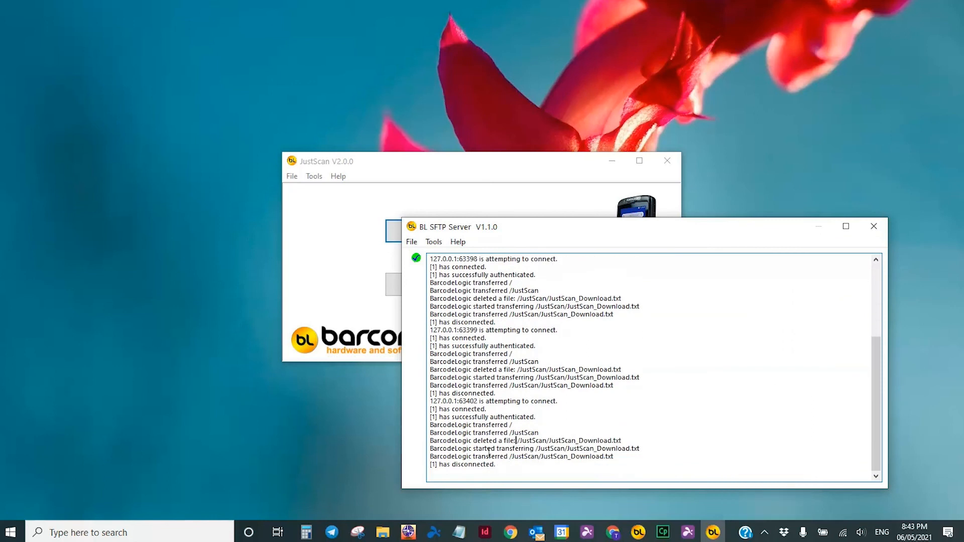
click(619, 448)
Step: Clear all entries from the BL SFTP Server log and close the server window
drag(557, 462, 431, 204)
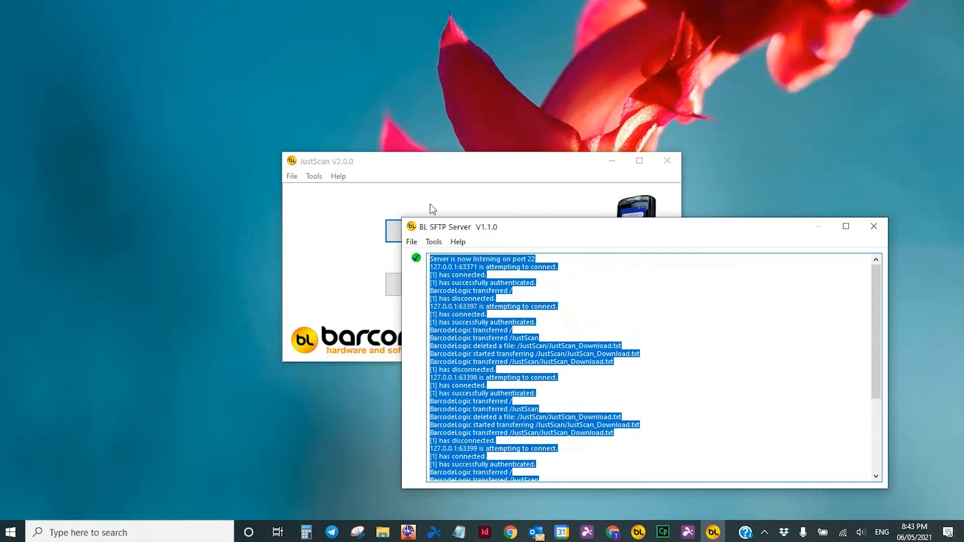
key(Delete)
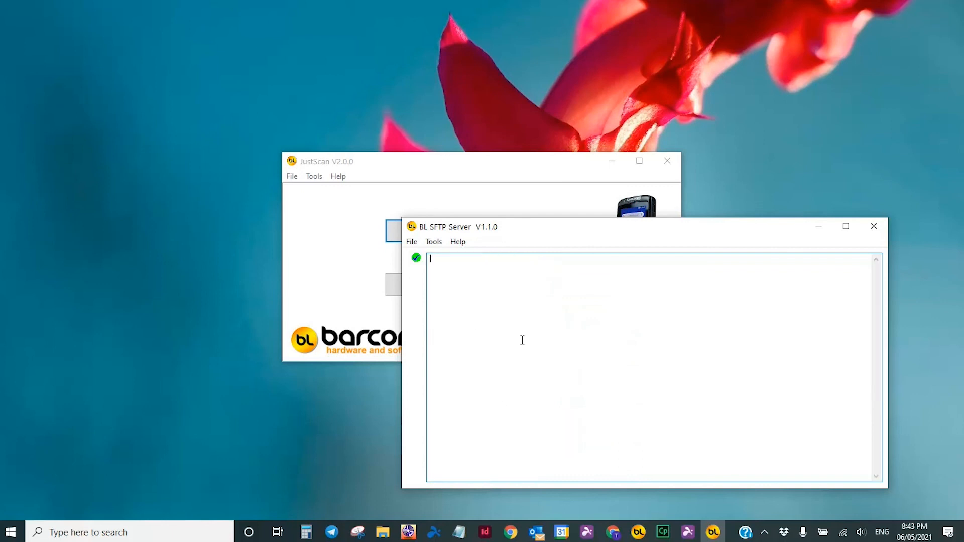
click(874, 228)
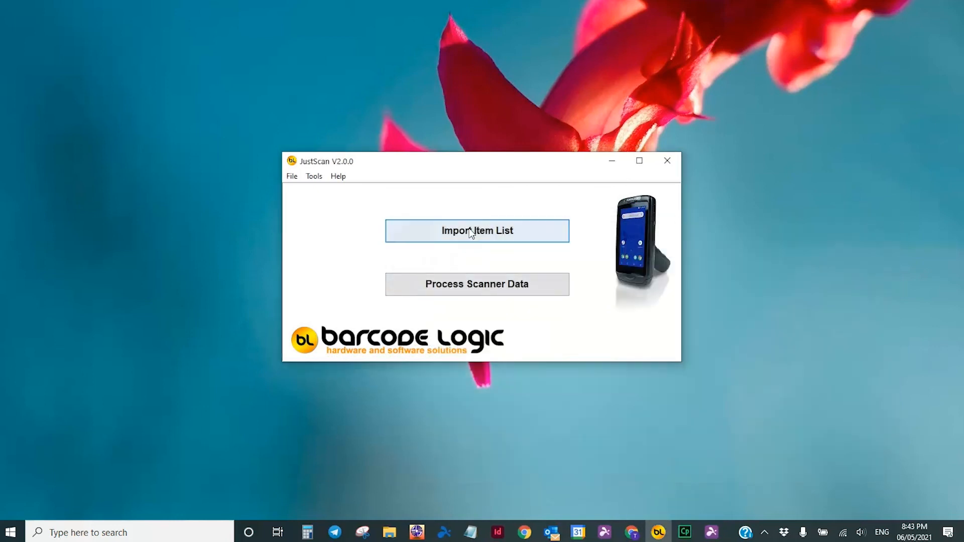
Step: Import the item list once more and check its connection and file transfer entries in the cleared BL SFTP Server log
click(471, 231)
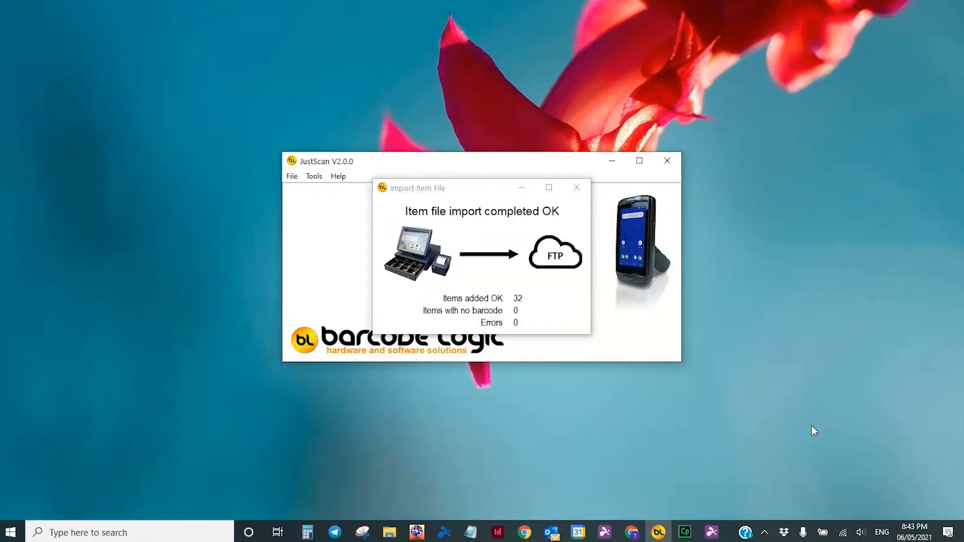
right_click(760, 535)
click(764, 534)
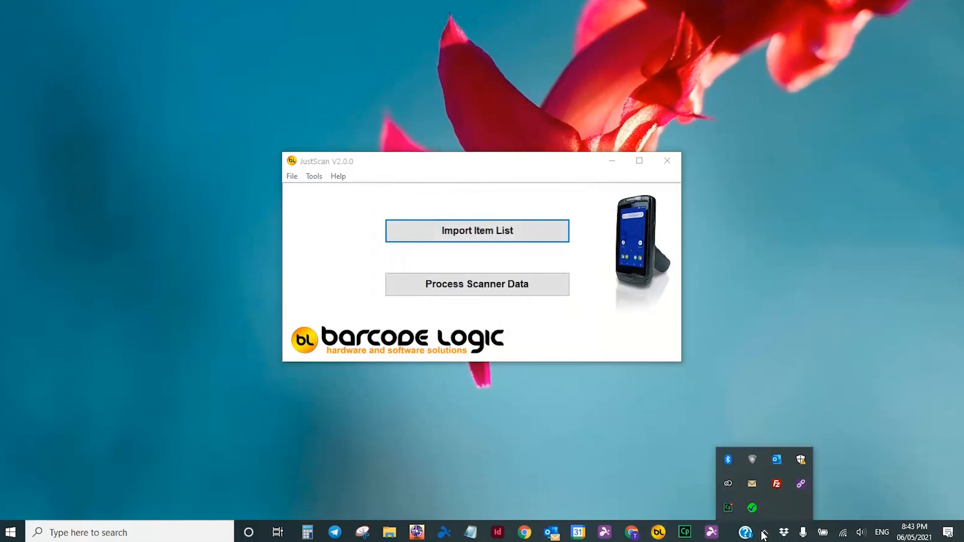
right_click(756, 511)
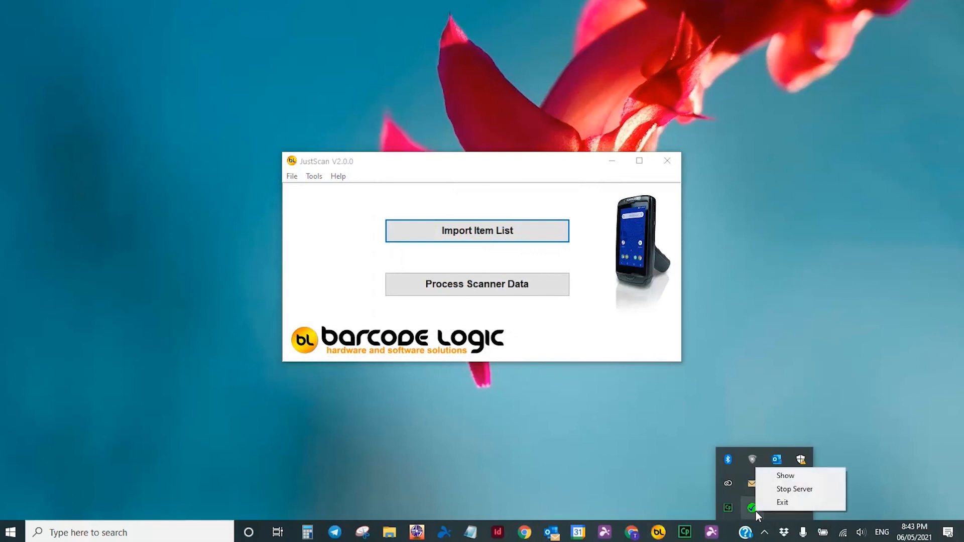
click(774, 474)
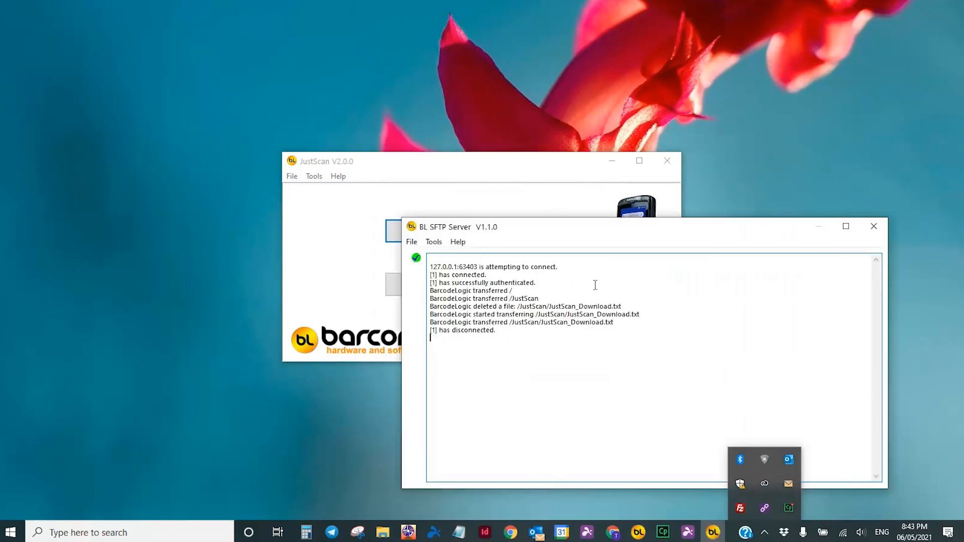
click(651, 340)
click(548, 307)
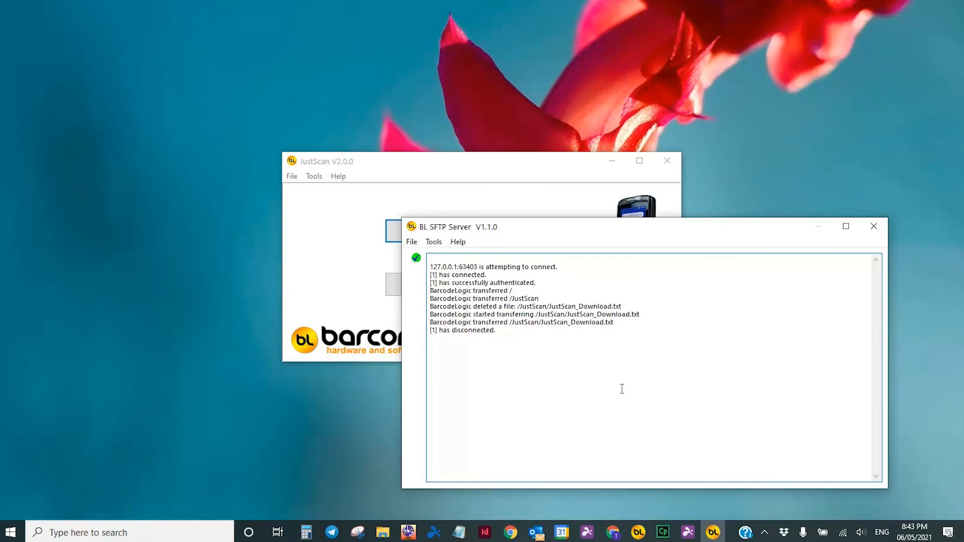
click(532, 338)
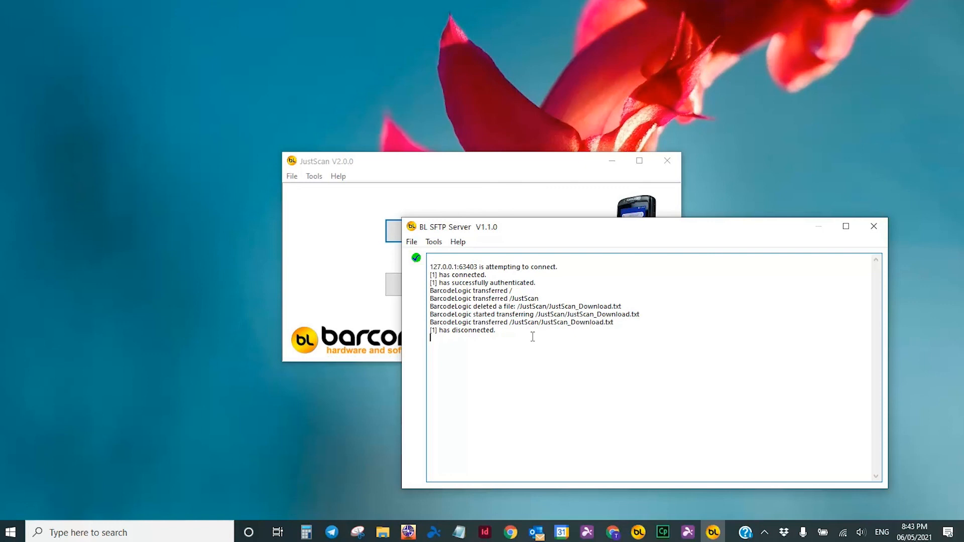